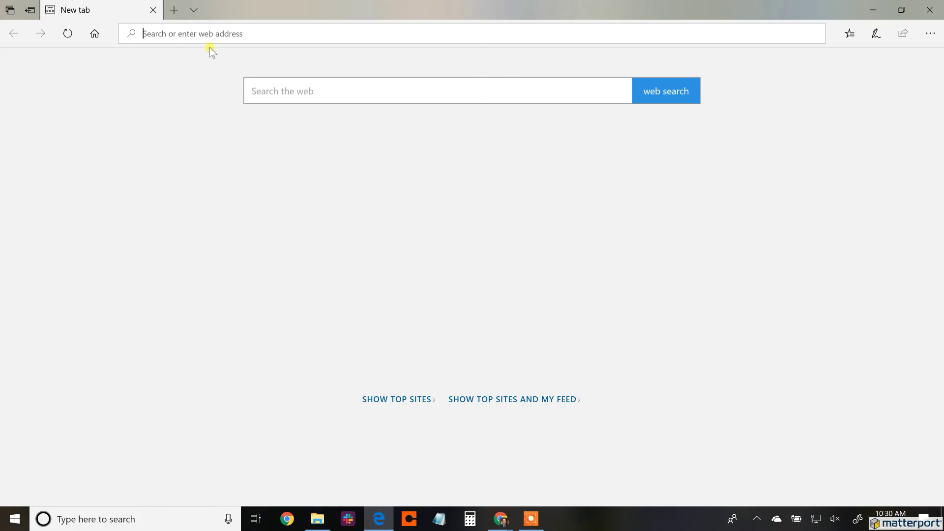
Enter my.matterport.com in Edge's address bar and load the Matterport Cloud sign-in page.
type("my")
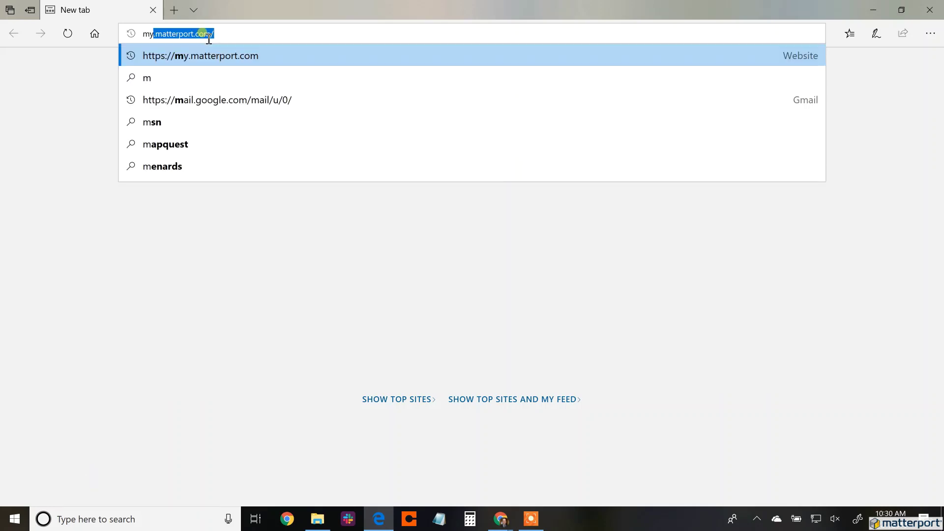
type(".ma")
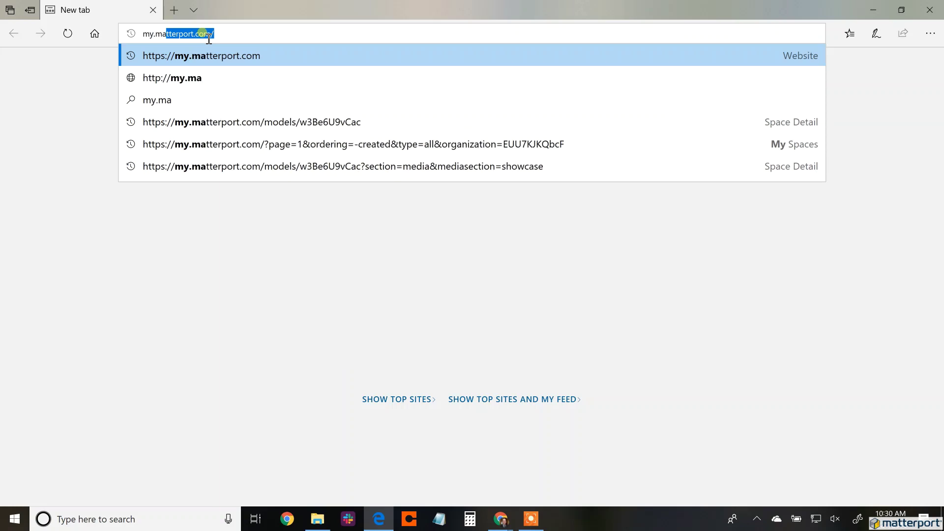
type("tterport.")
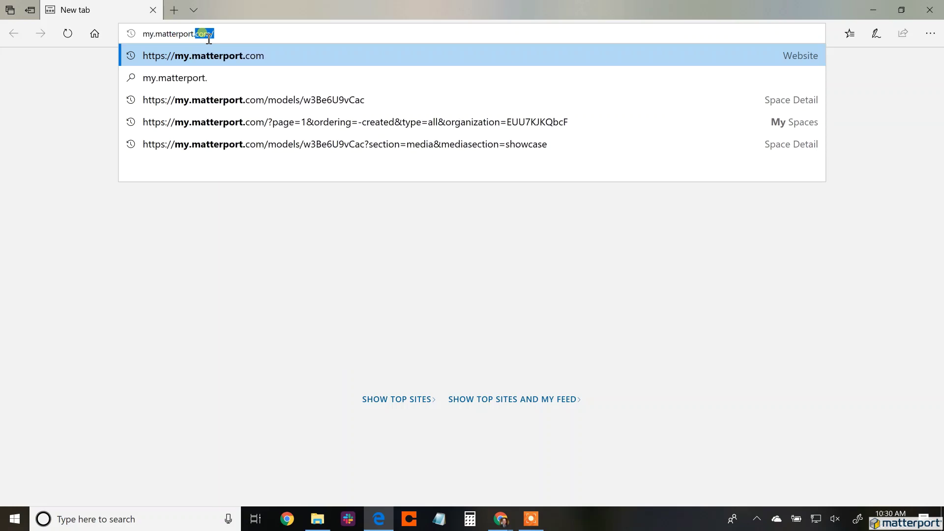
type("com.")
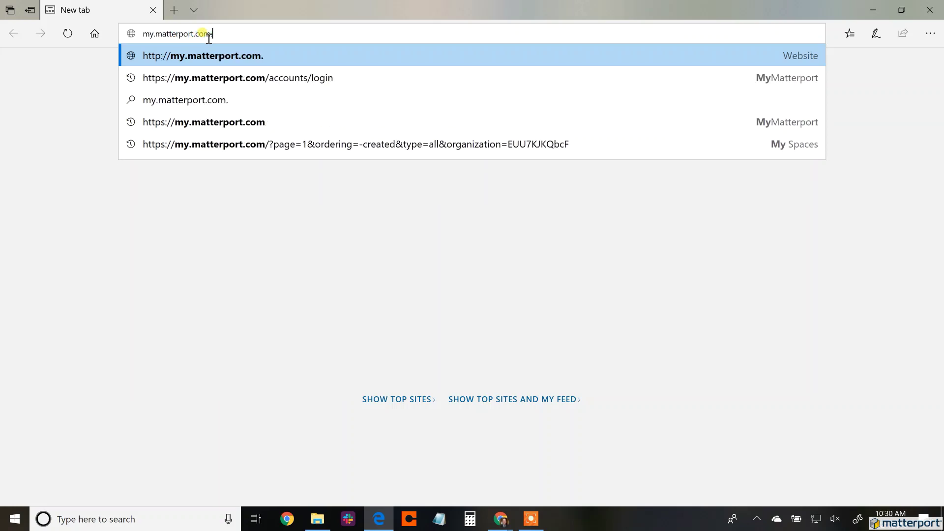
key("BackSpace")
type("/")
key("ctrl+a")
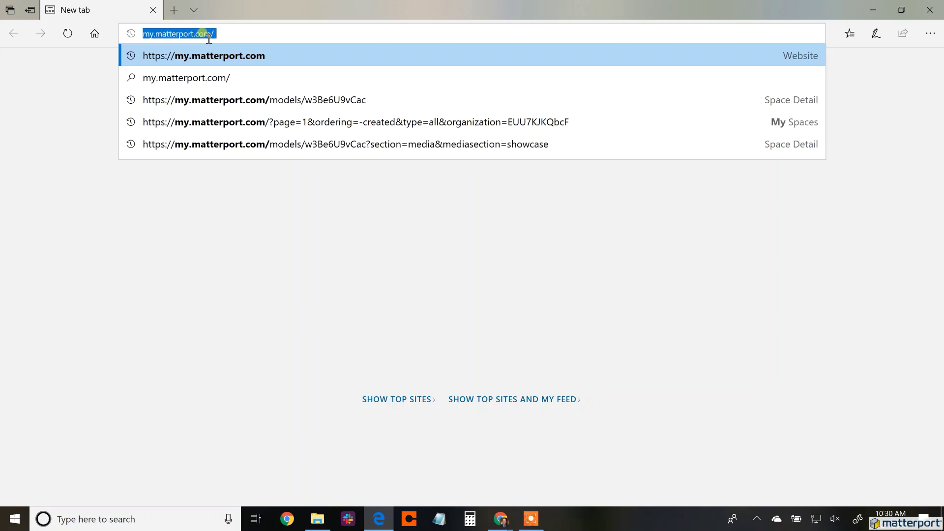
key("ctrl+v")
key("Return")
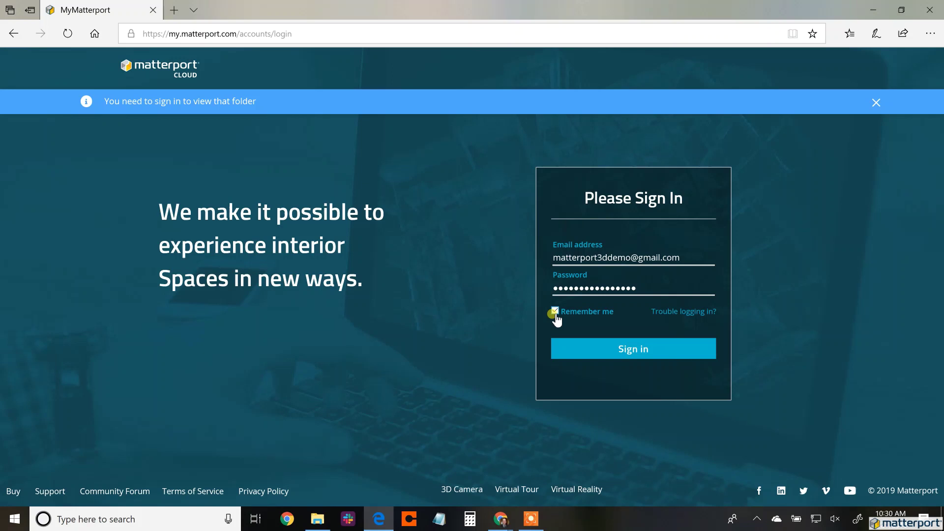
Sign in and open the MatterPak section of the 42 Summer Street (clean version) space.
left_click(615, 349)
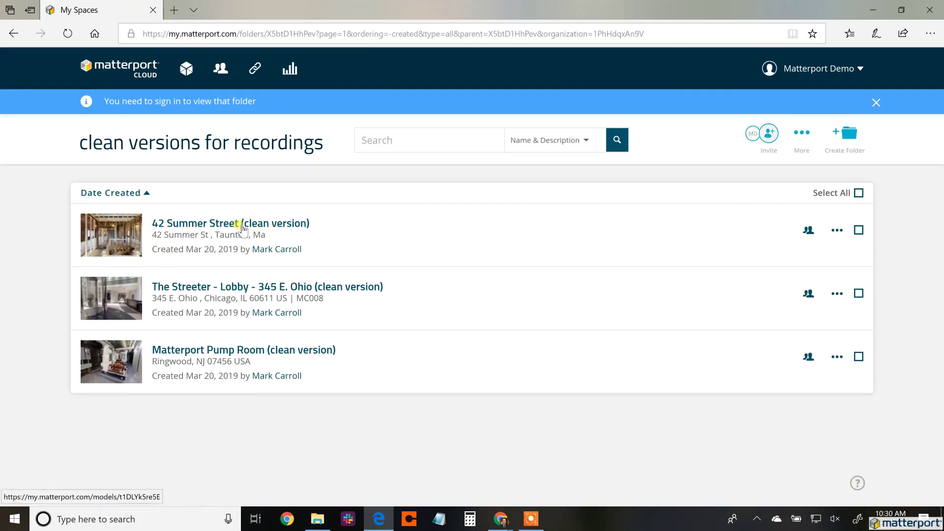
left_click(227, 224)
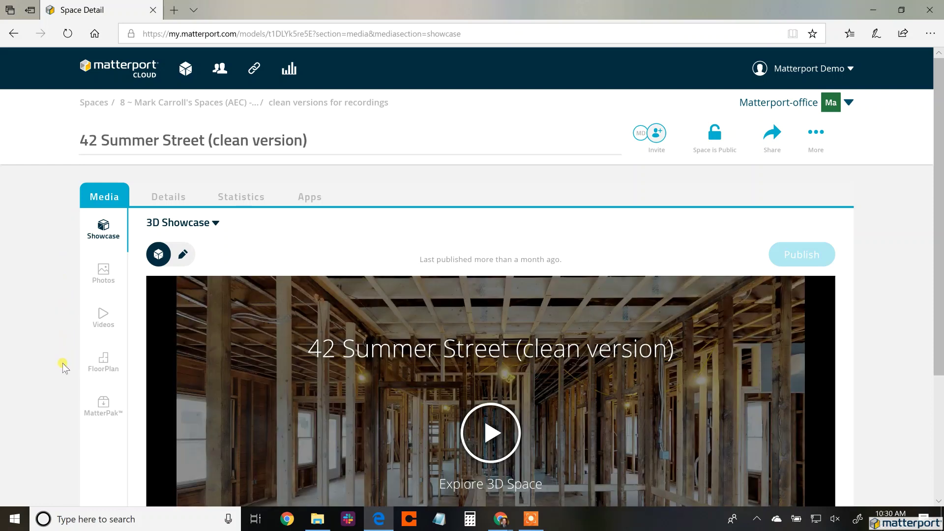
scroll(61, 399, "down", 2)
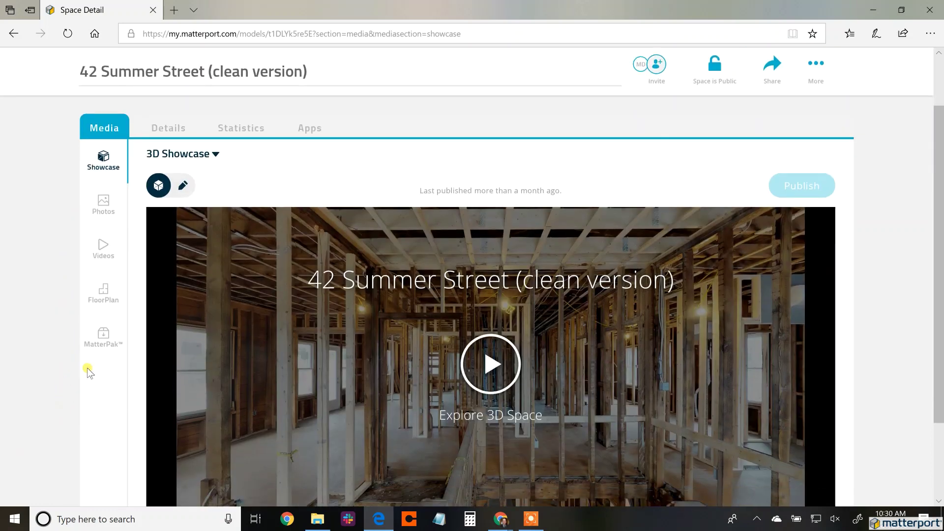
left_click(104, 338)
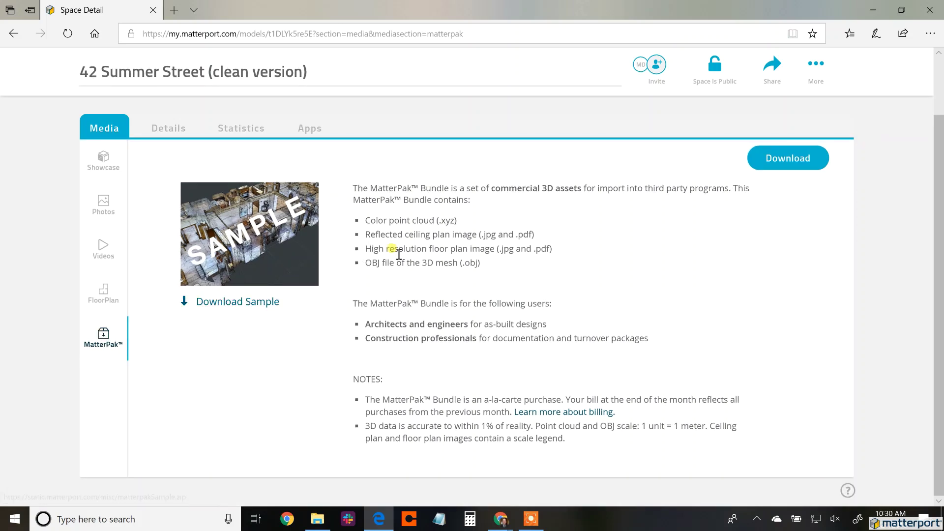
Download the MatterPak bundle and point WinRAR's extraction at the Downloads folder.
left_click(789, 160)
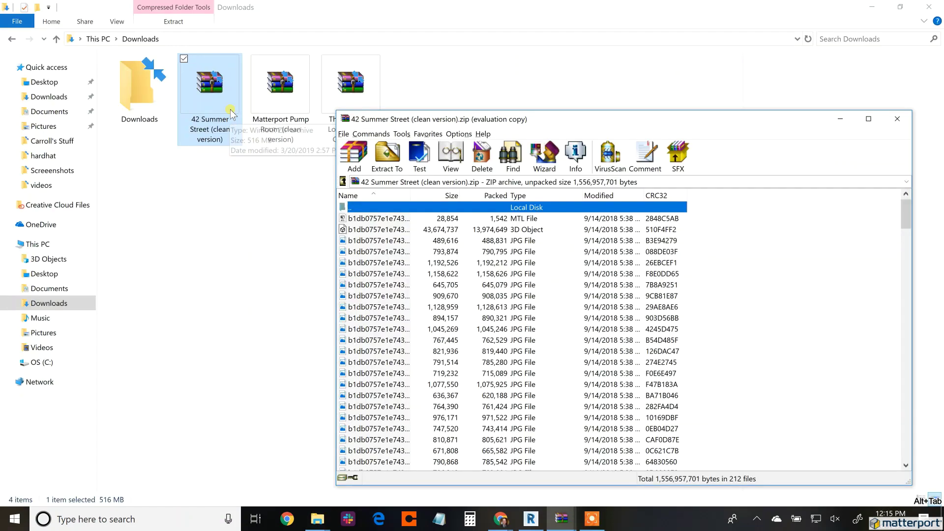
left_click(388, 162)
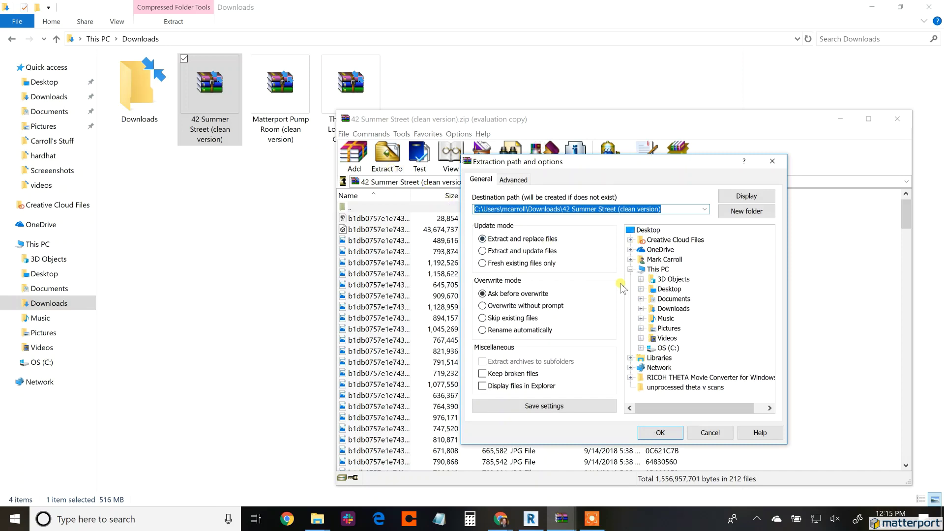
left_click(641, 308)
left_click(674, 310)
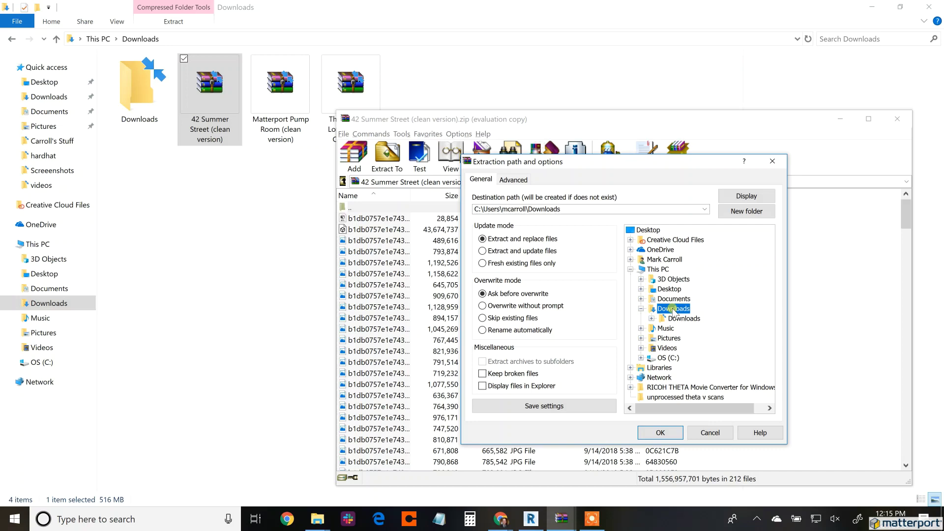
Create a new Downloads subfolder named '3D MatterPak - 42 Summer Street DATA' as the destination.
left_click(745, 213)
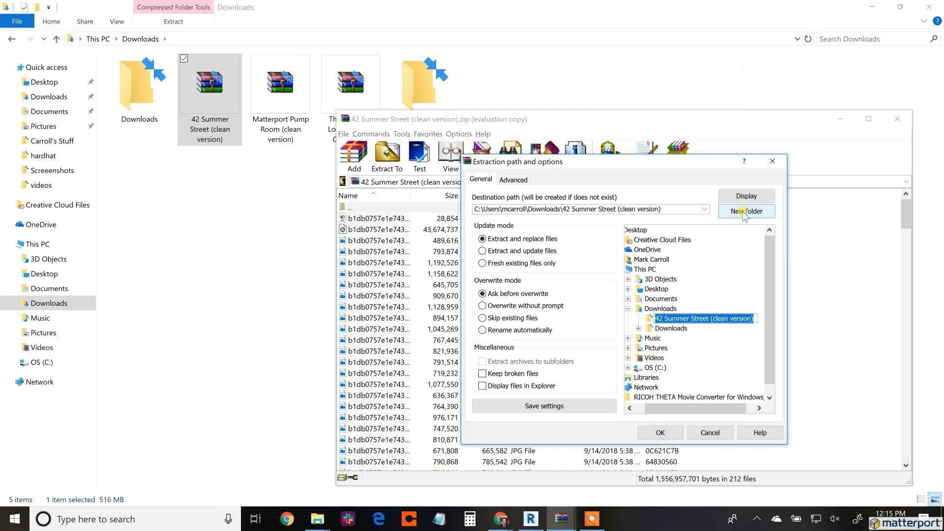
type("3D")
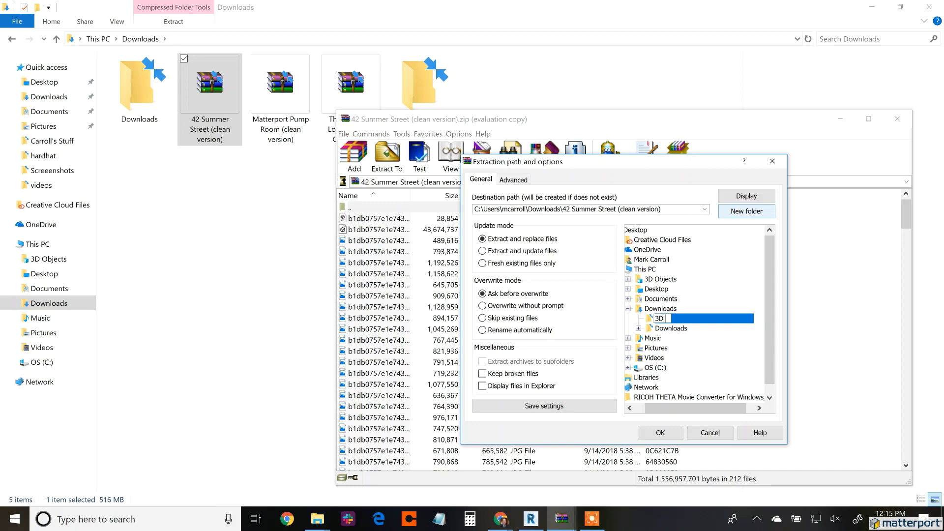
type(" MatterPak - 4")
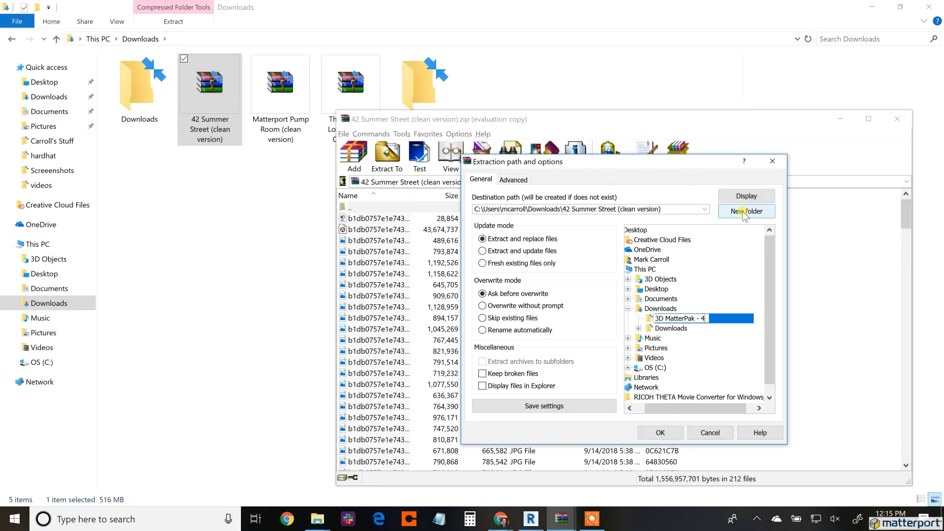
type("2 Summer Street")
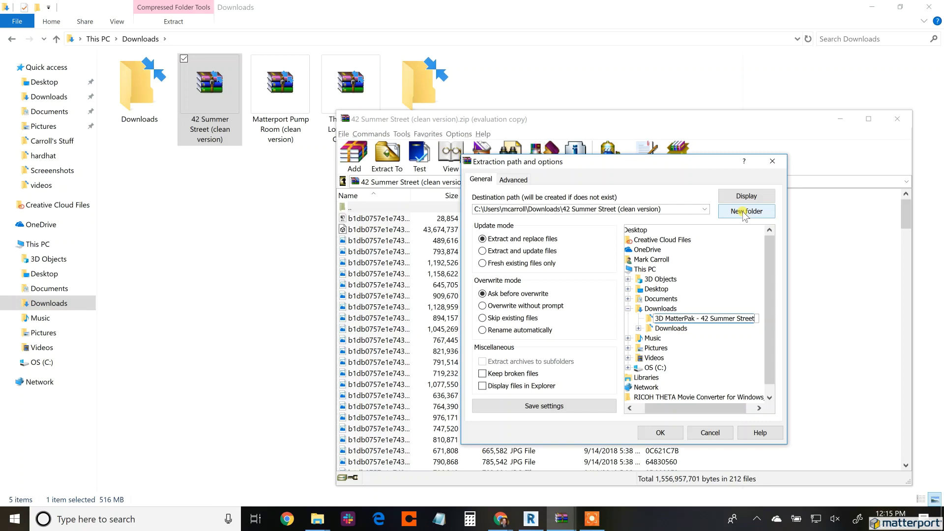
type(" DATA")
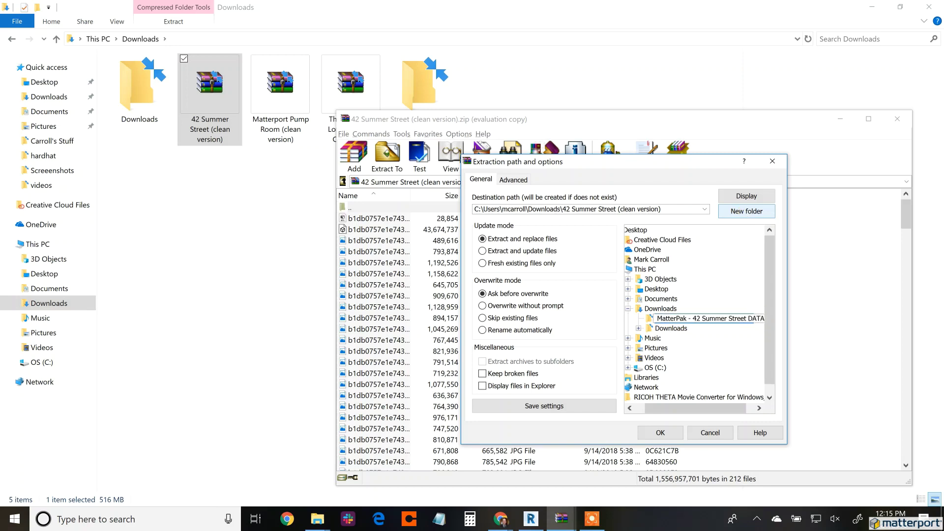
key("Return")
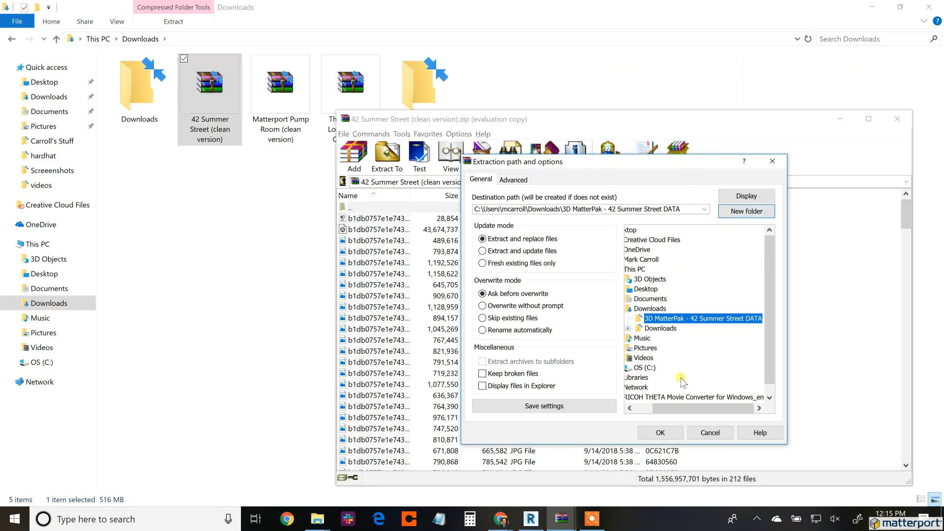
Extract the archive into the new folder and bring the Downloads Explorer window forward.
left_click(661, 434)
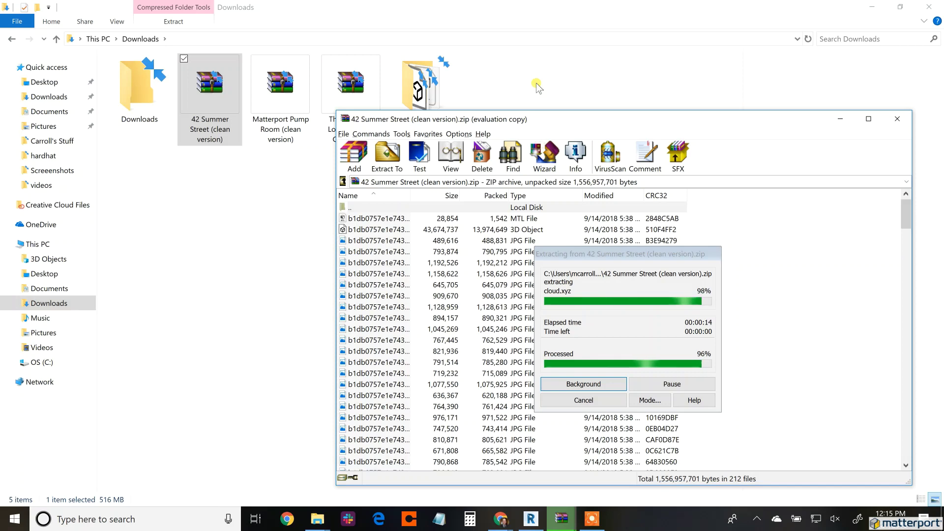
left_click(536, 82)
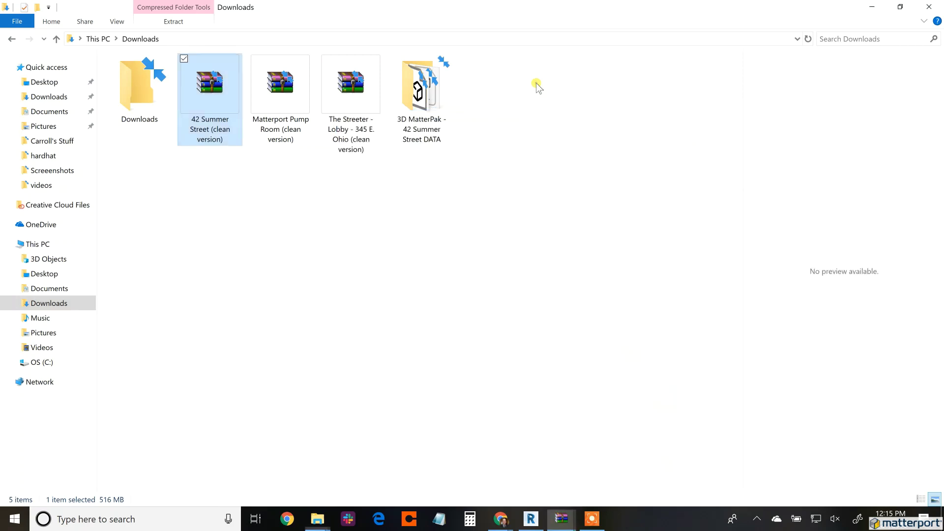
Open the 3D MatterPak folder, then create a new ReCap point-cloud project named 42.
double_click(416, 93)
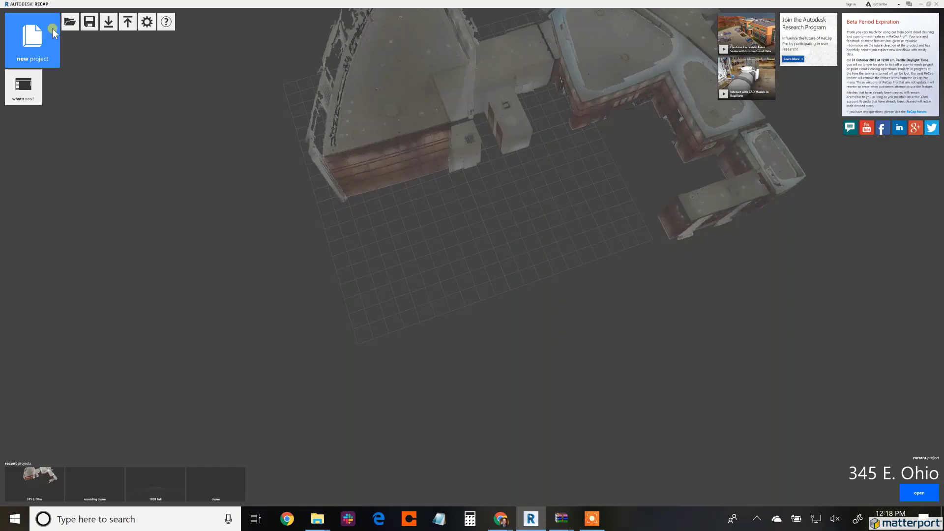
left_click(36, 46)
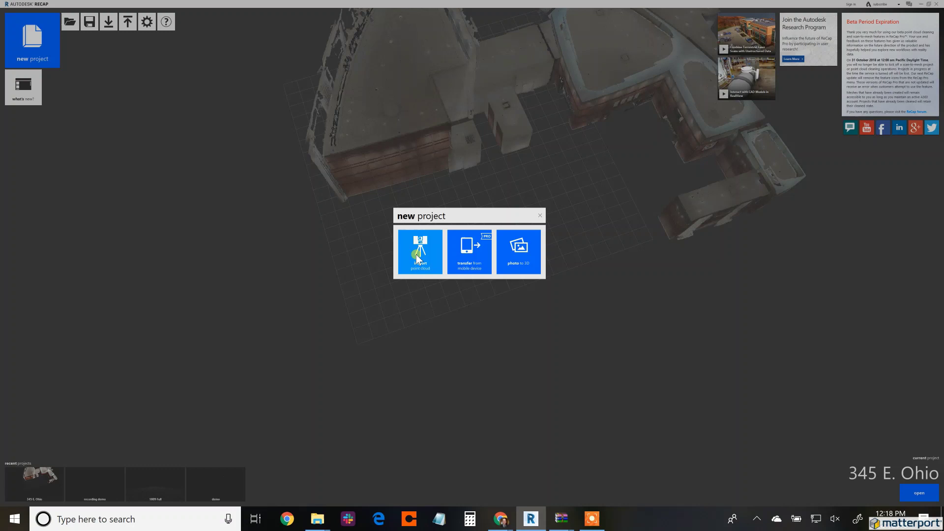
left_click(437, 270)
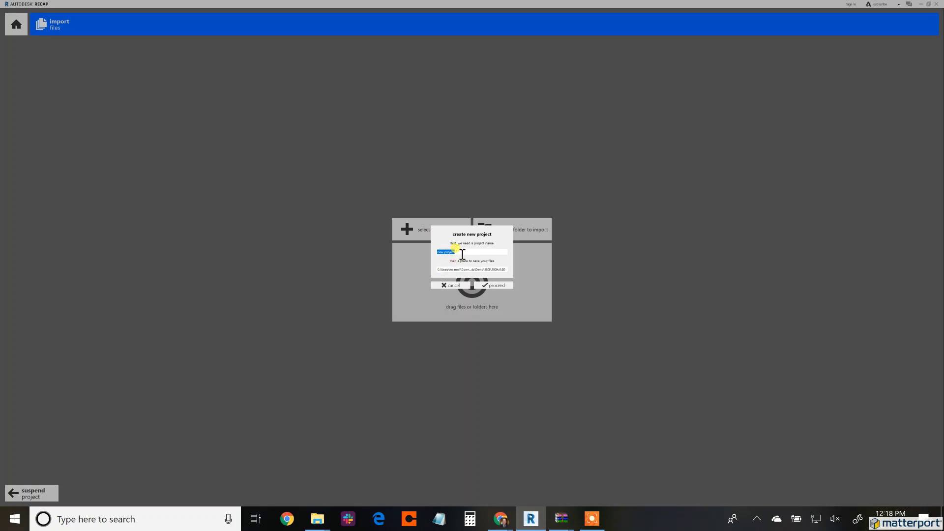
type("42 Summer Street")
left_click(498, 286)
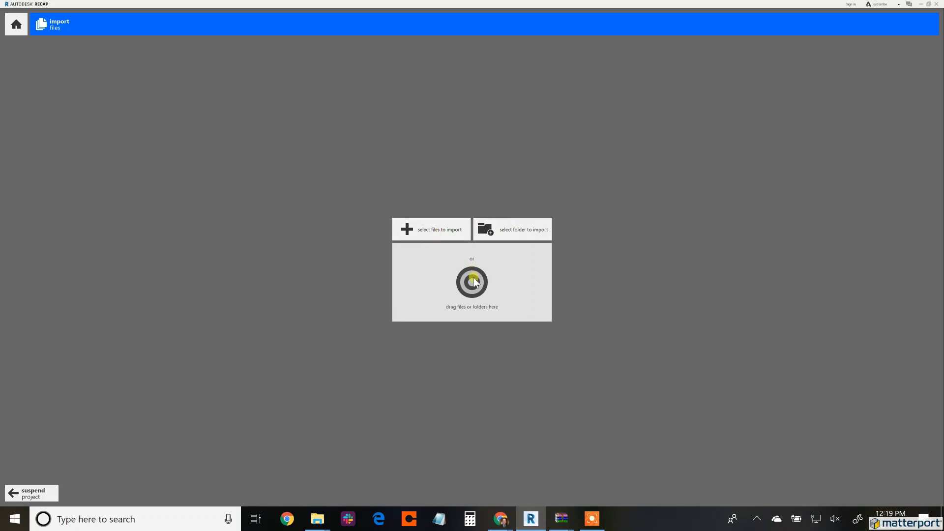
Choose Downloads' '3D MatterPak - 42 Summer Street DATA' folder as the scans to import.
left_click(520, 230)
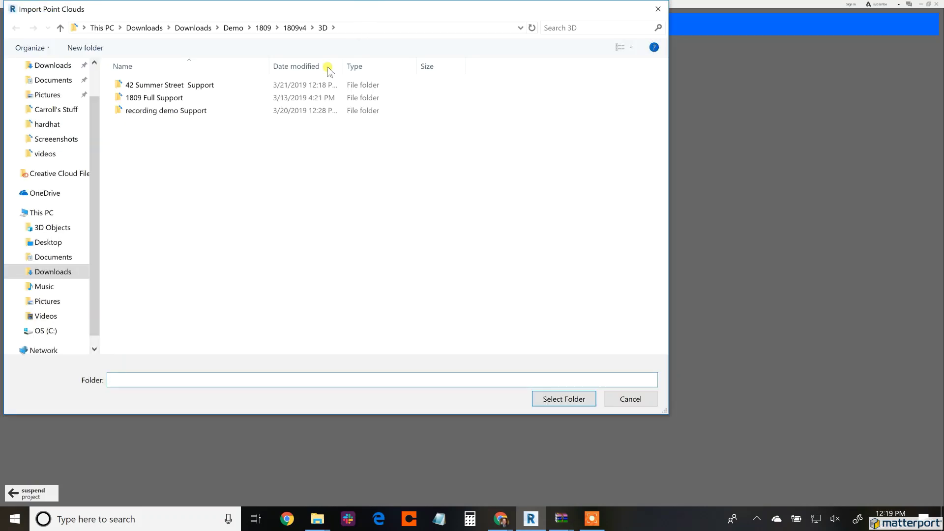
left_click(60, 28)
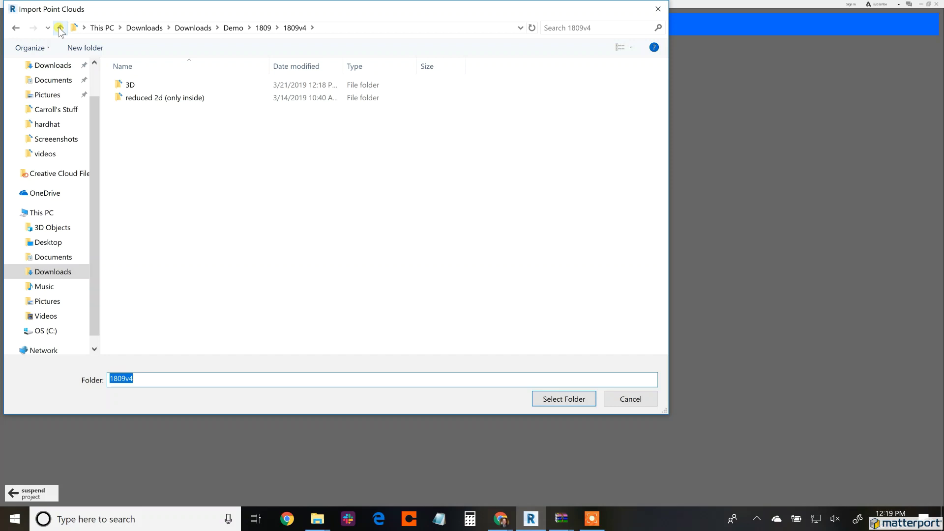
left_click(60, 28)
left_click(60, 28)
left_click(60, 28)
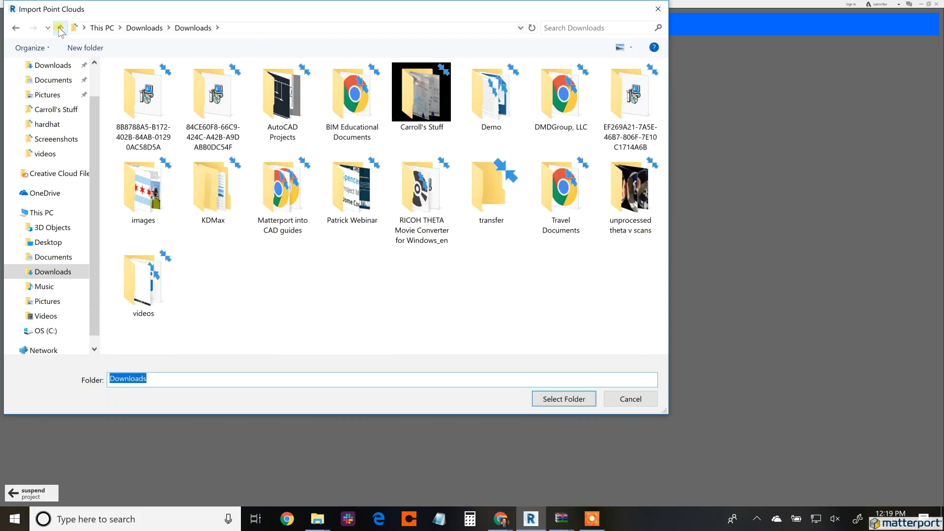
left_click(60, 28)
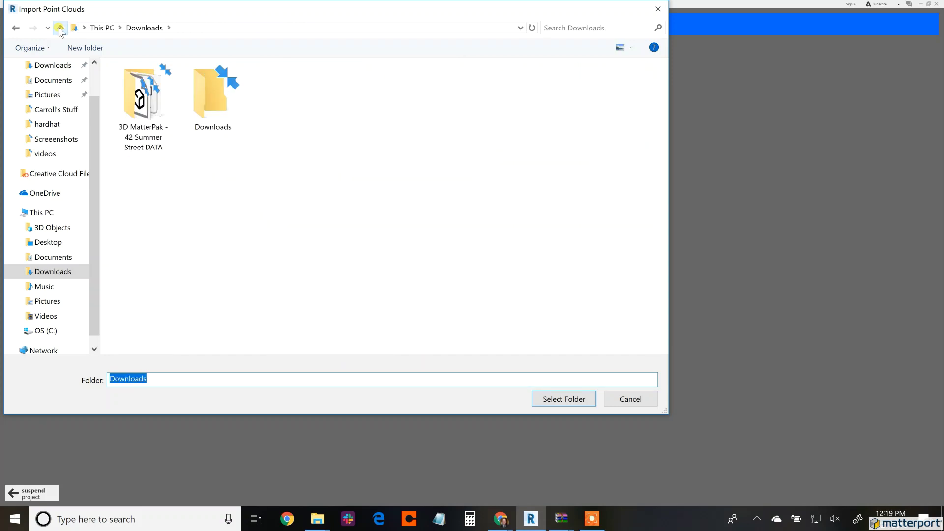
left_click(149, 101)
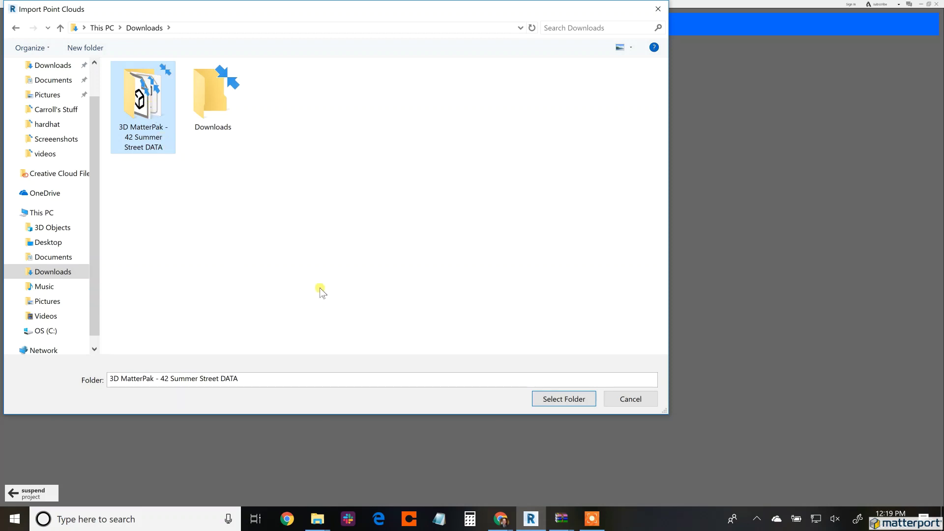
left_click(568, 403)
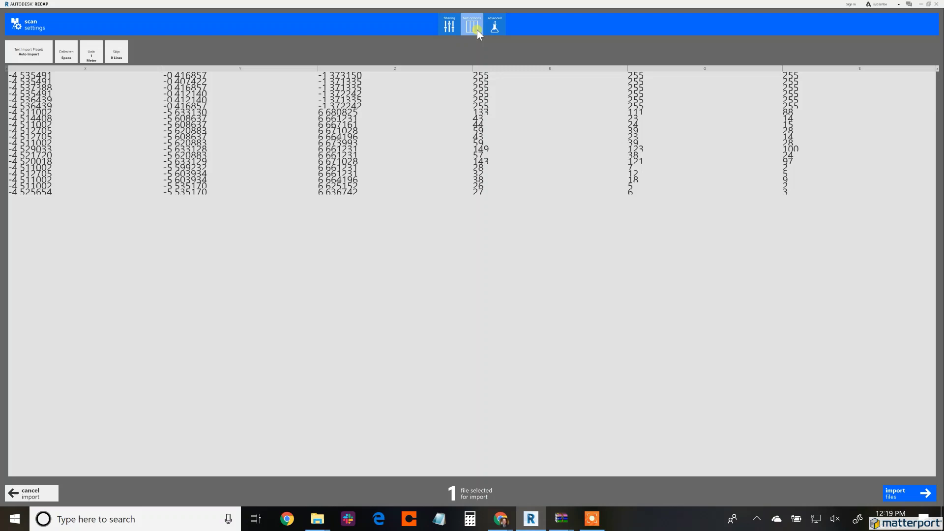
Leave both current and target coordinate systems empty in the Advanced import settings.
left_click(494, 28)
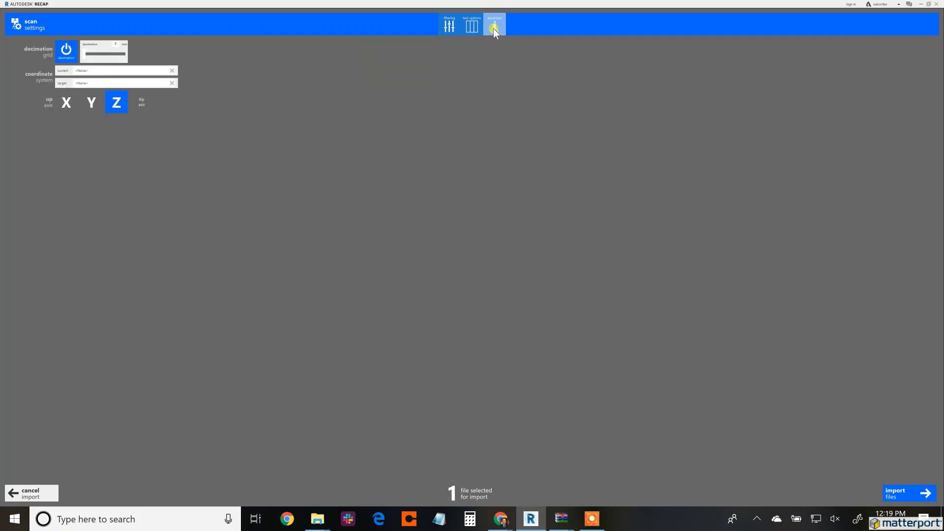
left_click(134, 73)
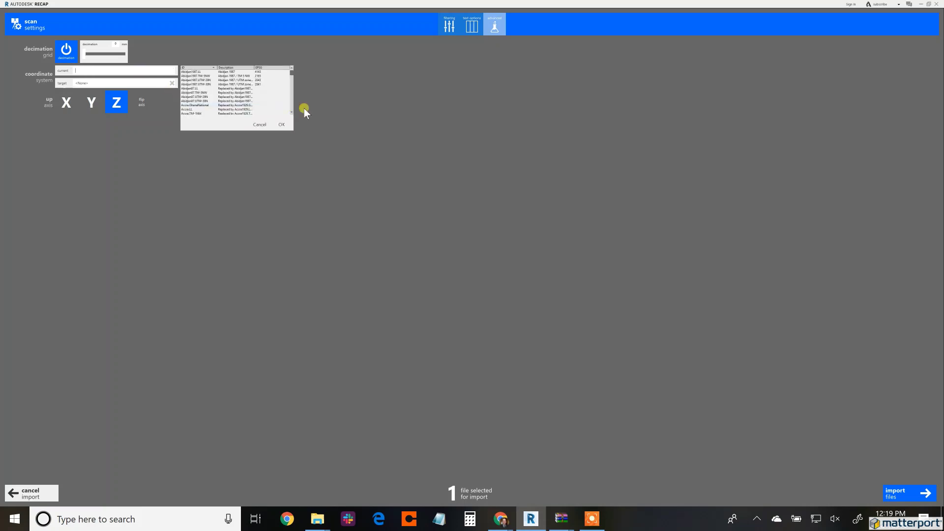
left_click(281, 125)
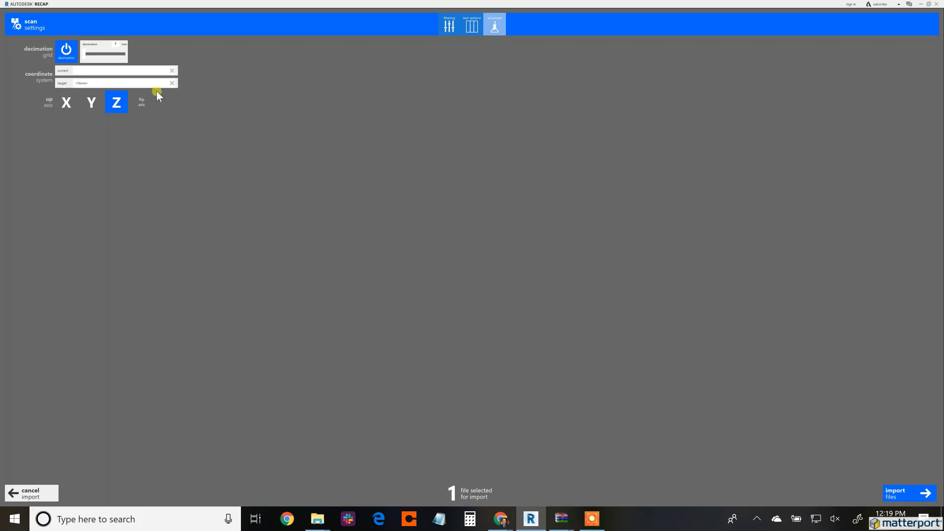
left_click(144, 84)
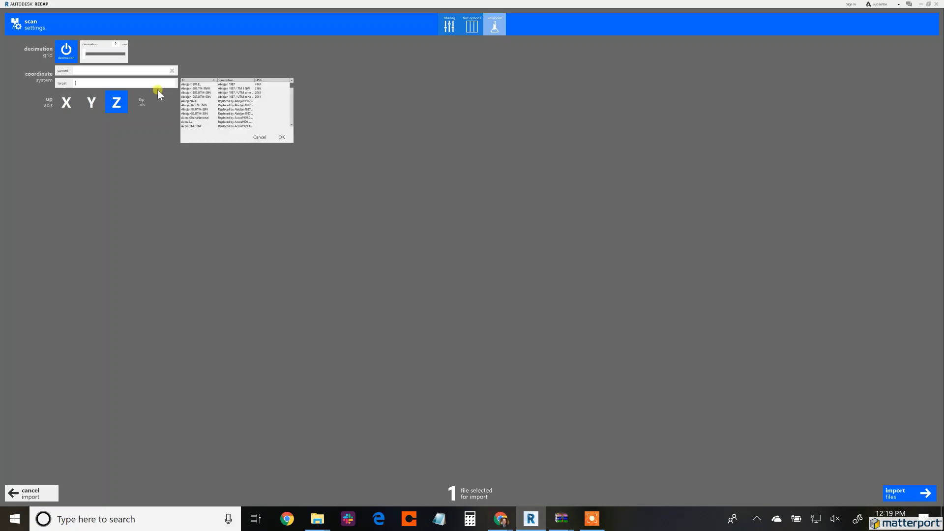
left_click(282, 137)
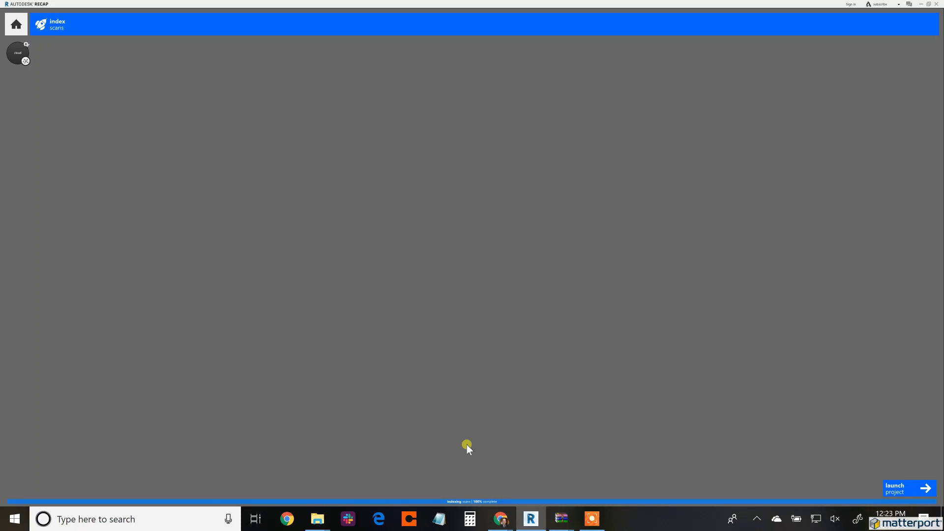
Launch the indexed project and orbit to view the whole building from above.
left_click(905, 489)
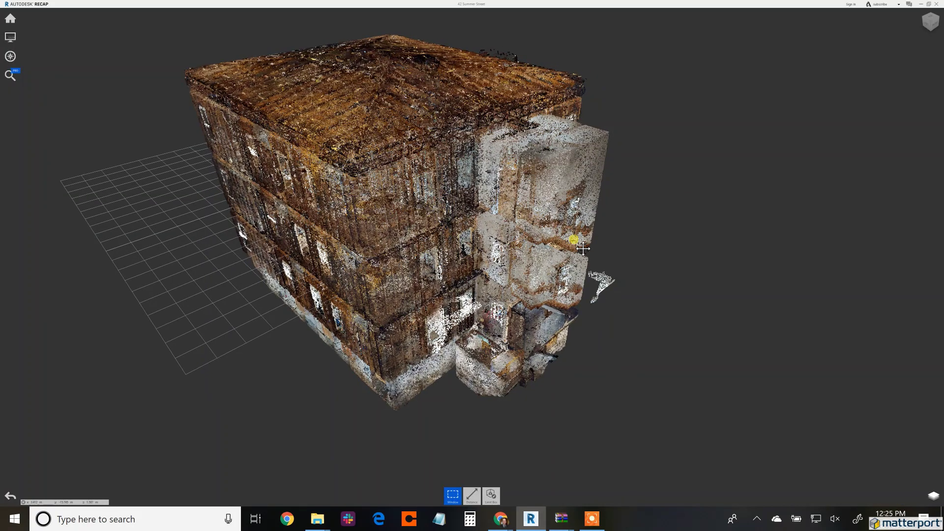
left_click_drag(583, 249, 489, 199)
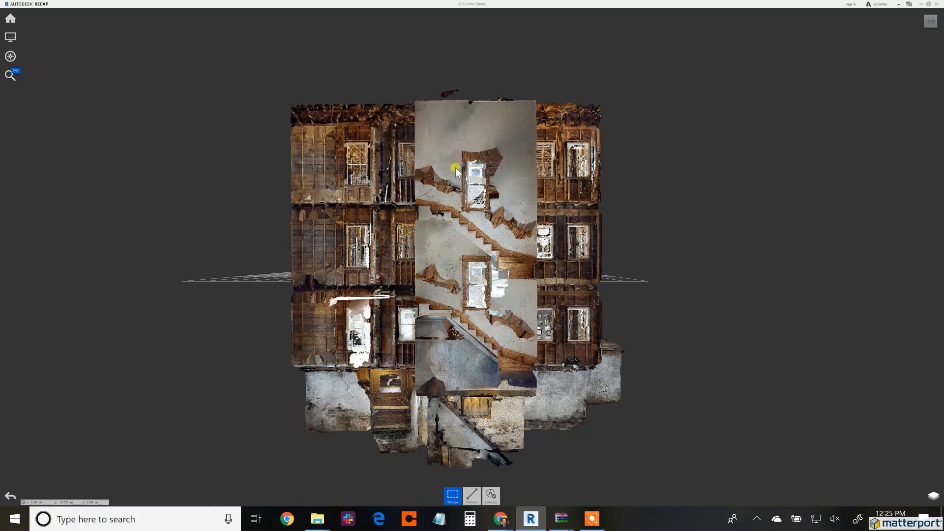
left_click_drag(456, 171, 450, 120)
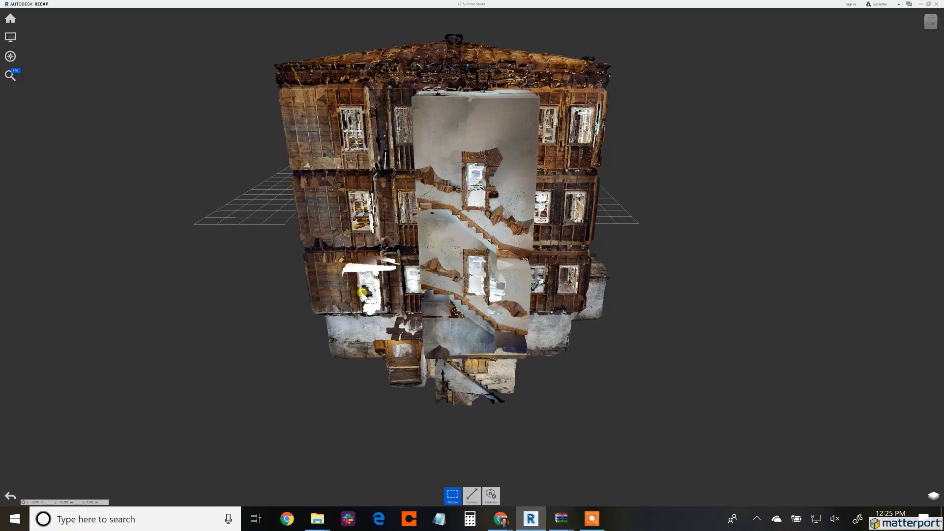
Apply a limit box, lowering its top and raising its bottom around the third floor.
left_click(491, 495)
left_click(490, 457)
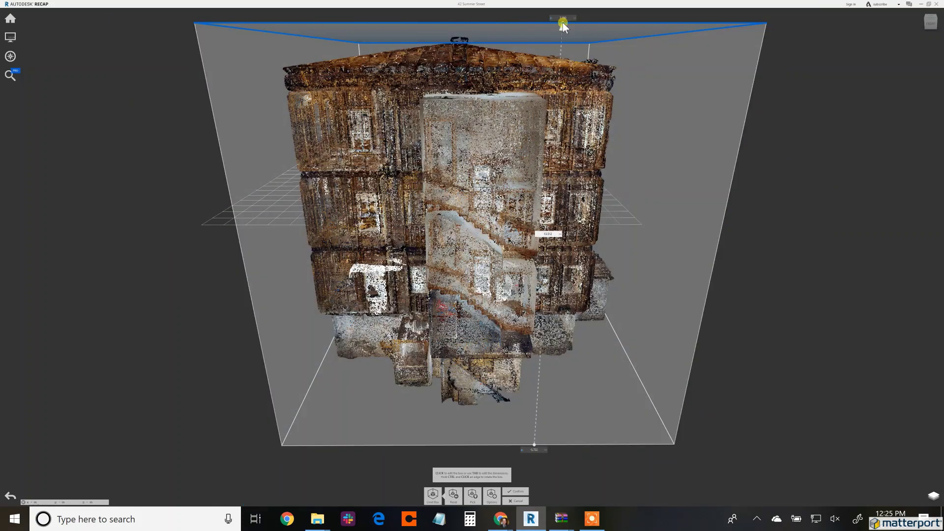
left_click_drag(562, 23, 550, 210)
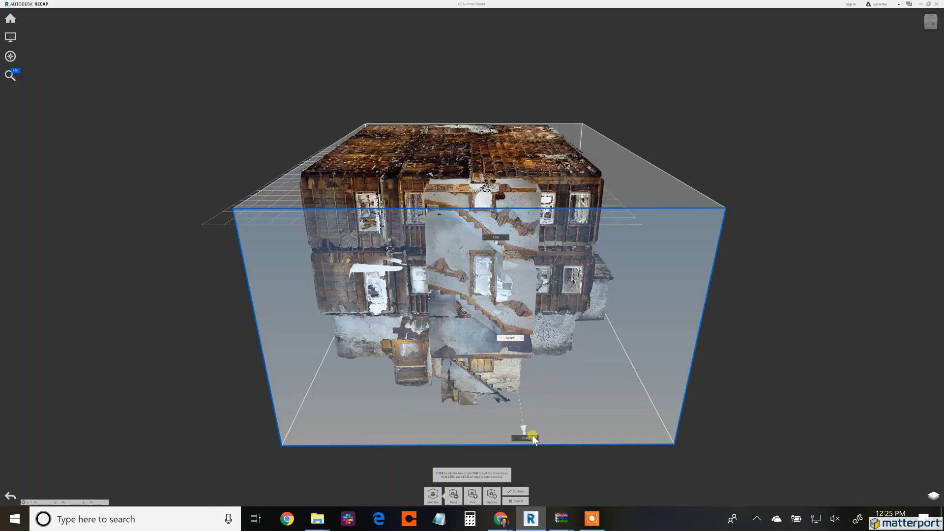
left_click_drag(565, 462, 552, 375)
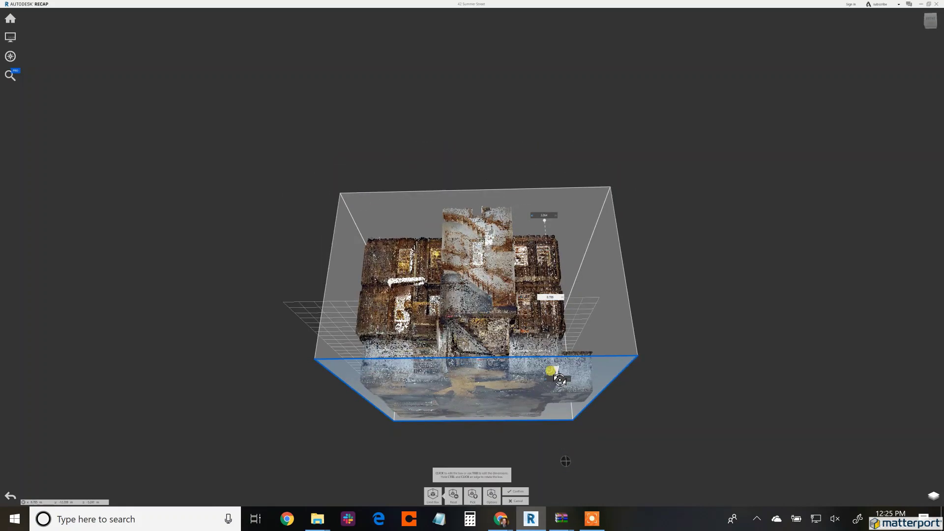
left_click_drag(504, 401, 500, 306)
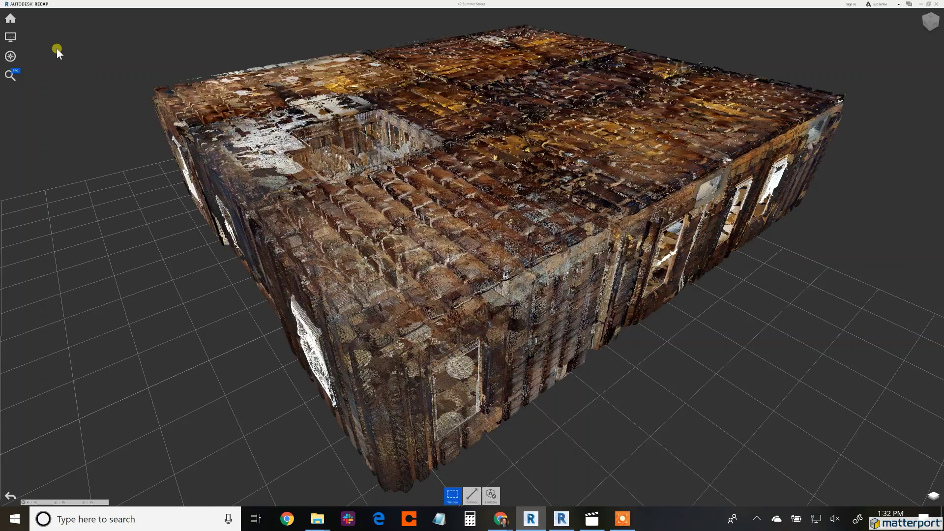
Export the point cloud with the file type set to Unified RCS (*.rcs).
mouse_move(11, 19)
mouse_move(87, 20)
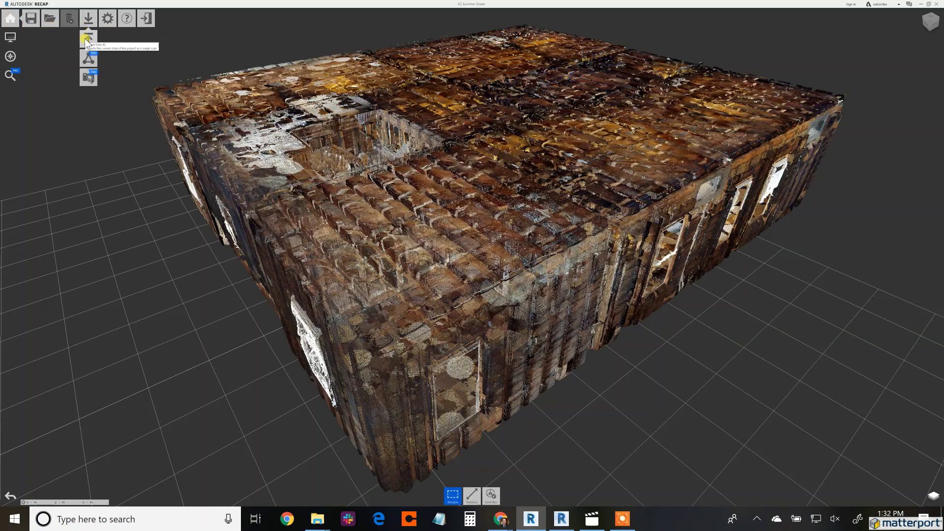
left_click(86, 43)
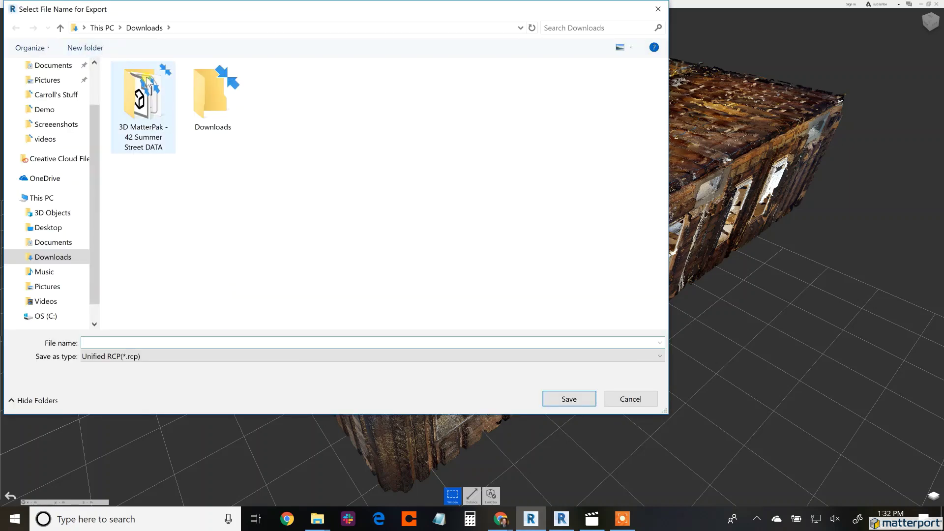
left_click(230, 356)
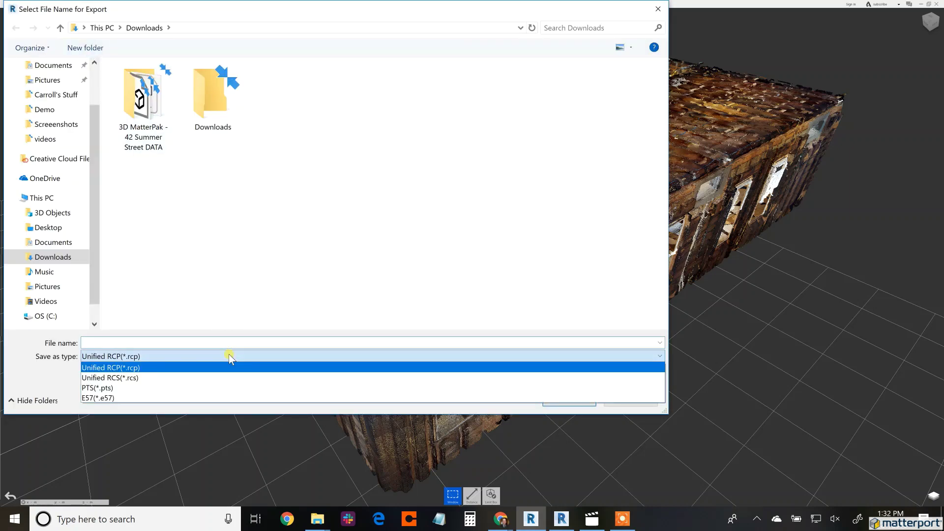
left_click(225, 377)
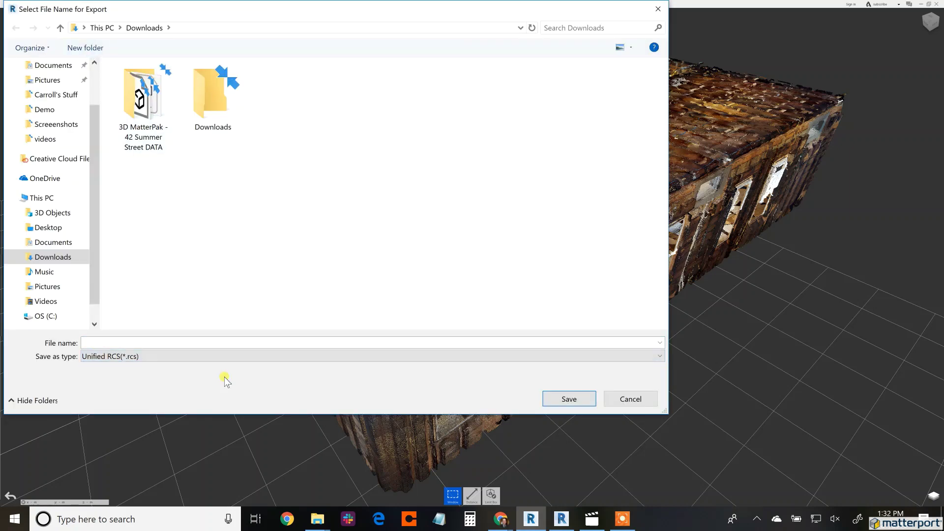
left_click(251, 341)
left_click(252, 342)
type("42 Summer Street")
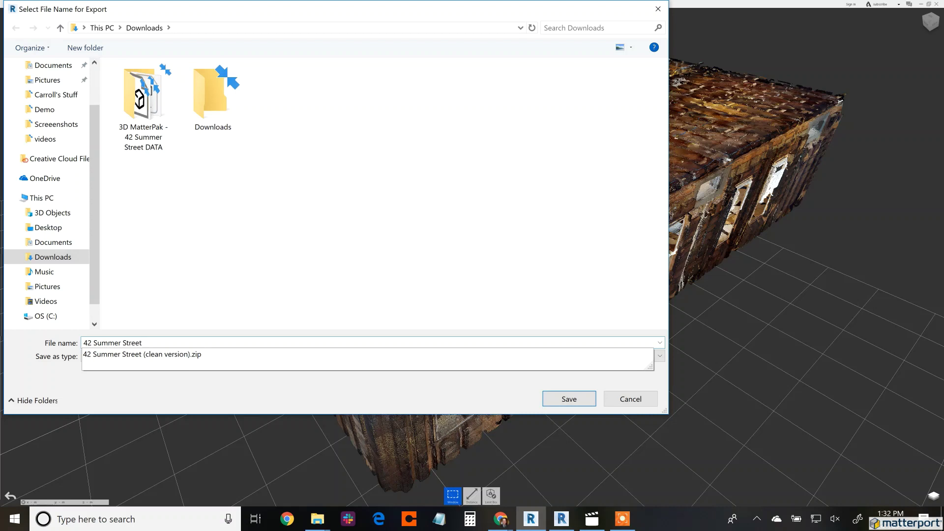
type("- 3rd Floor")
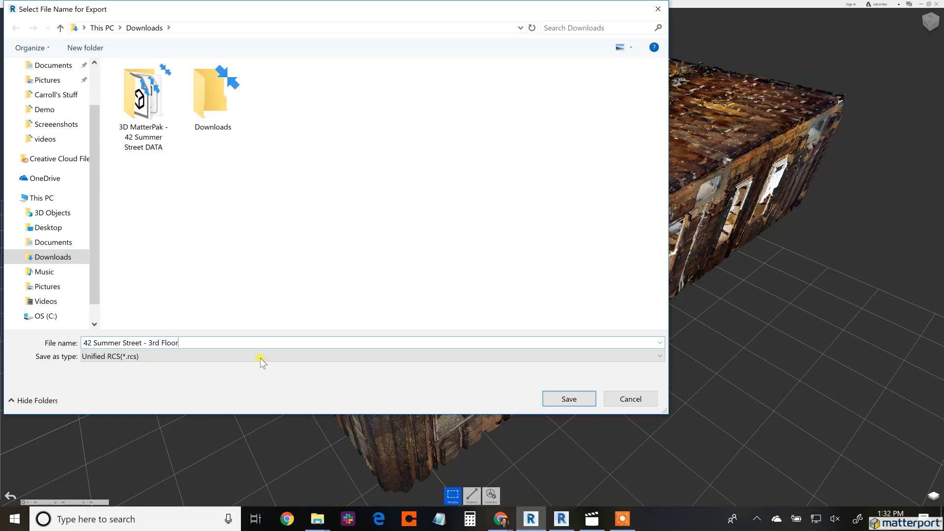
Save the export as '42 Summer Street - 3rd Floor' and unify the scans into one RCS file.
left_click(580, 398)
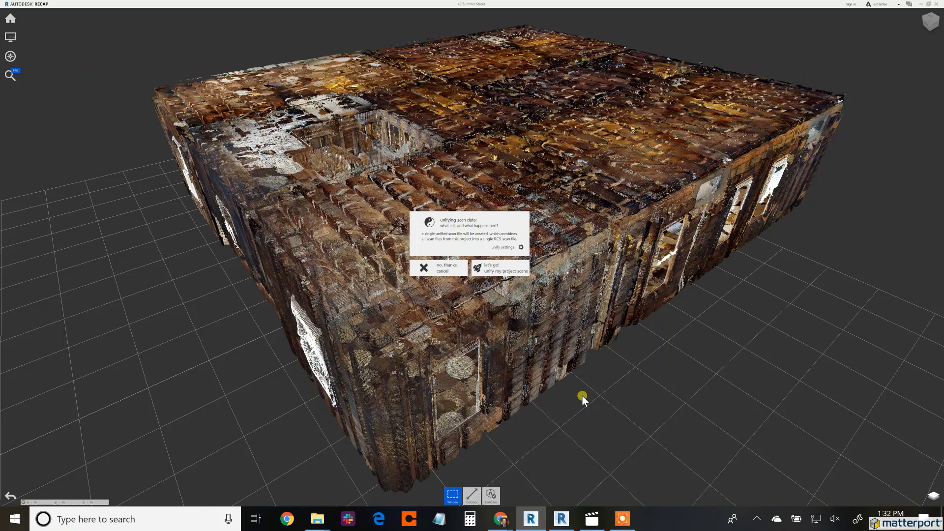
left_click(498, 271)
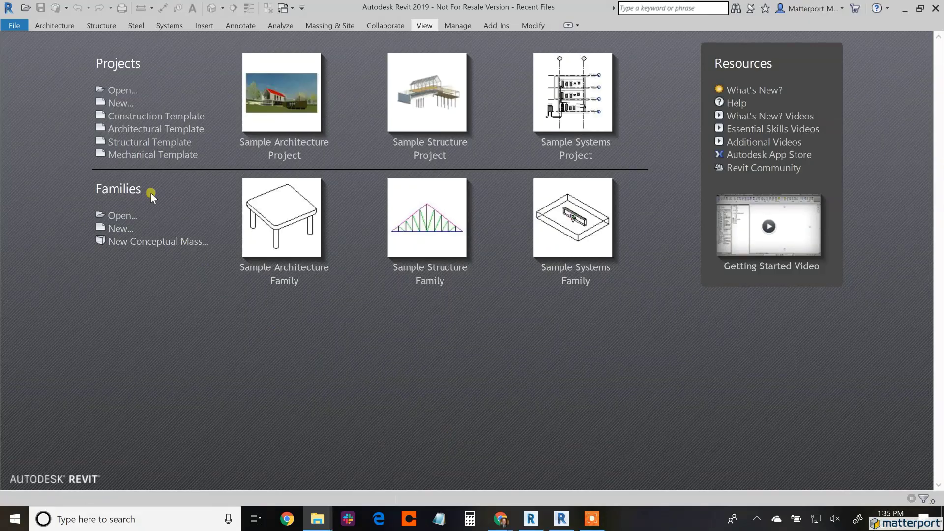
Create a new Revit project from the Construction Template.
left_click(119, 104)
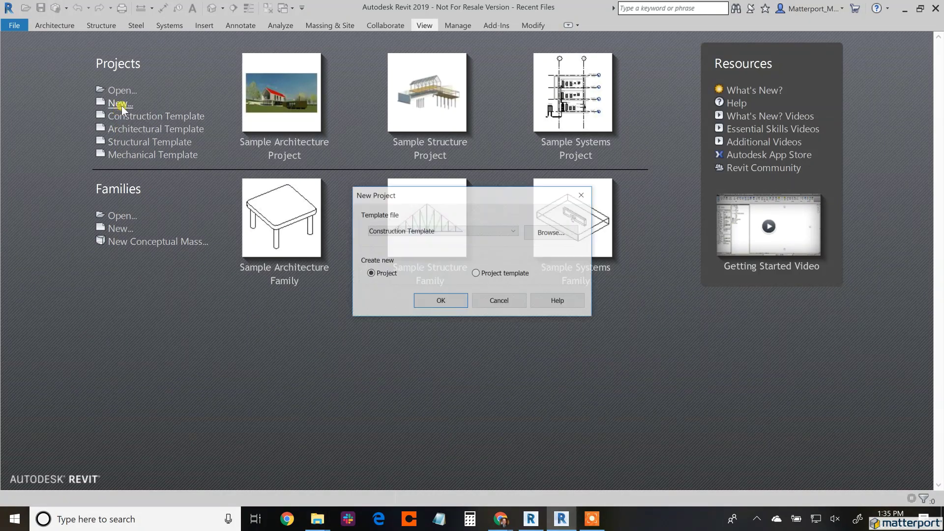
left_click(434, 301)
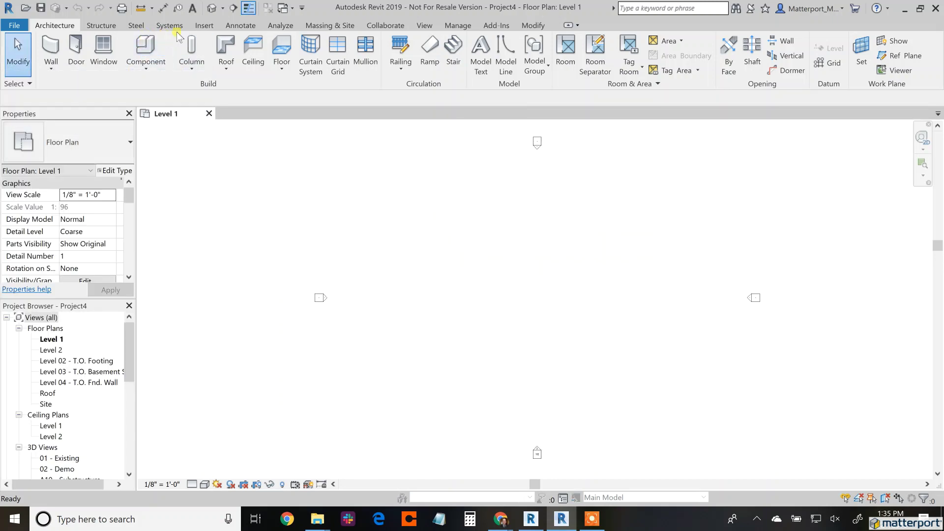
Link '42 Summer Street - 3rd Floor.rcs' from Downloads into the Level 1 plan and zoom in.
left_click(203, 27)
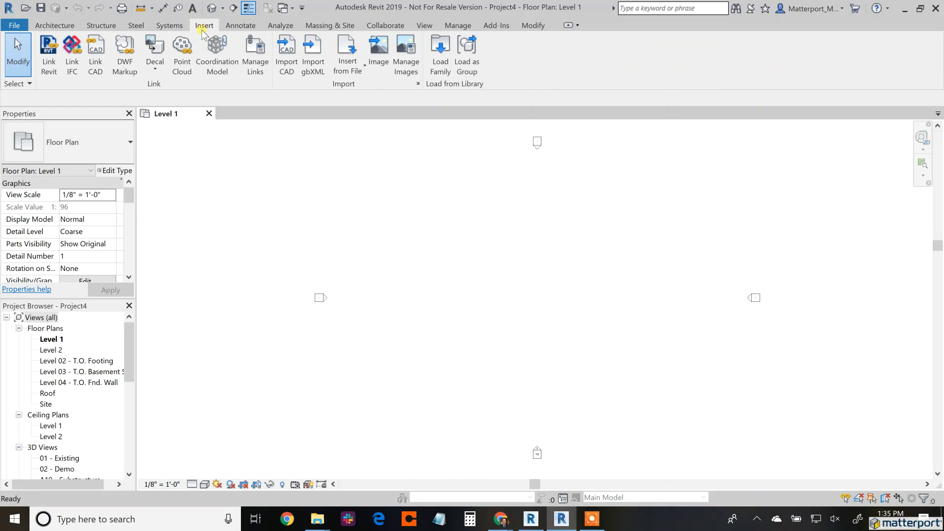
left_click(186, 60)
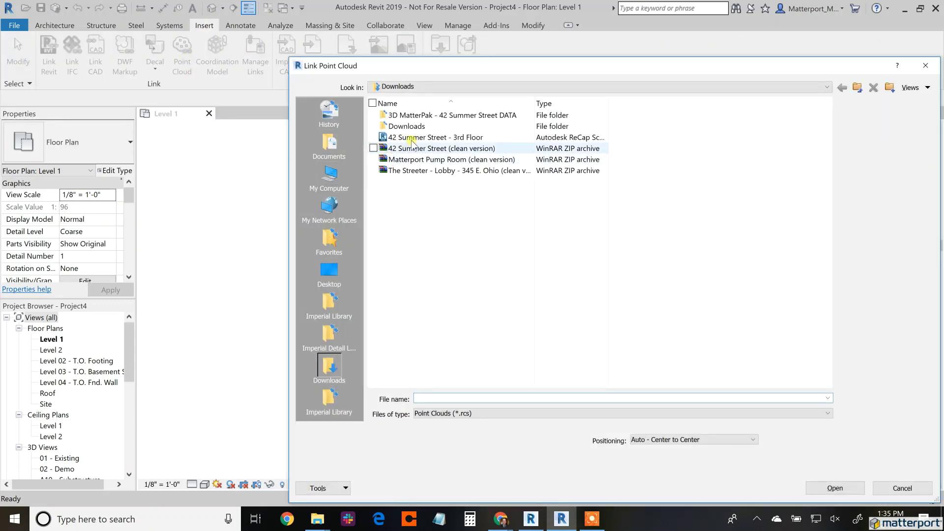
left_click(420, 138)
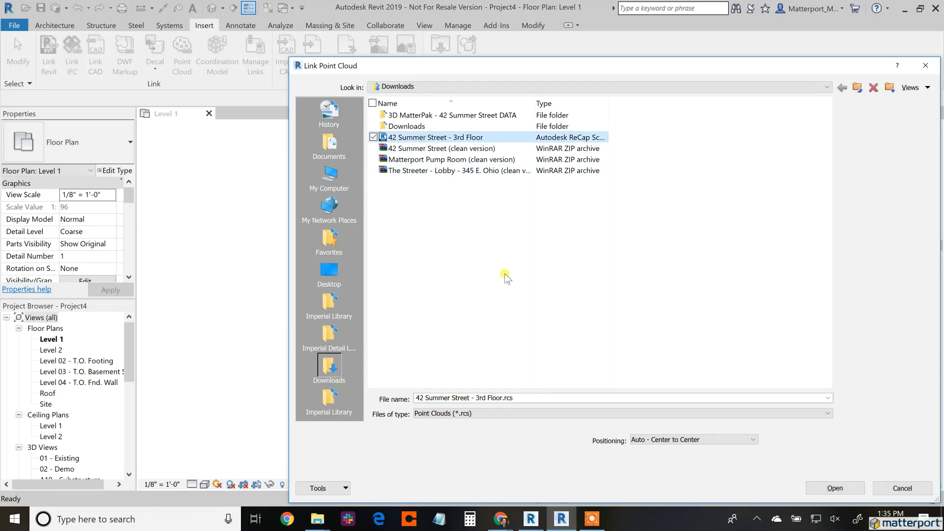
left_click(836, 488)
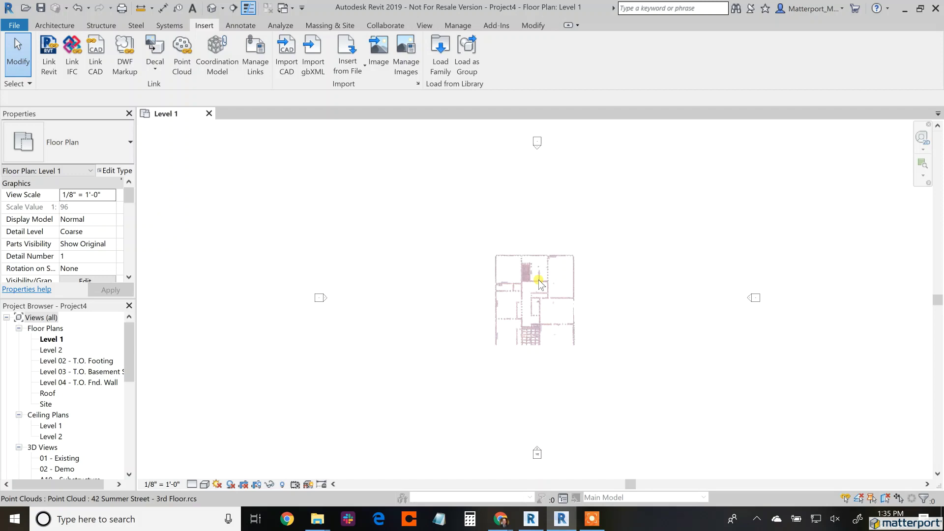
scroll(539, 279, "up", 4)
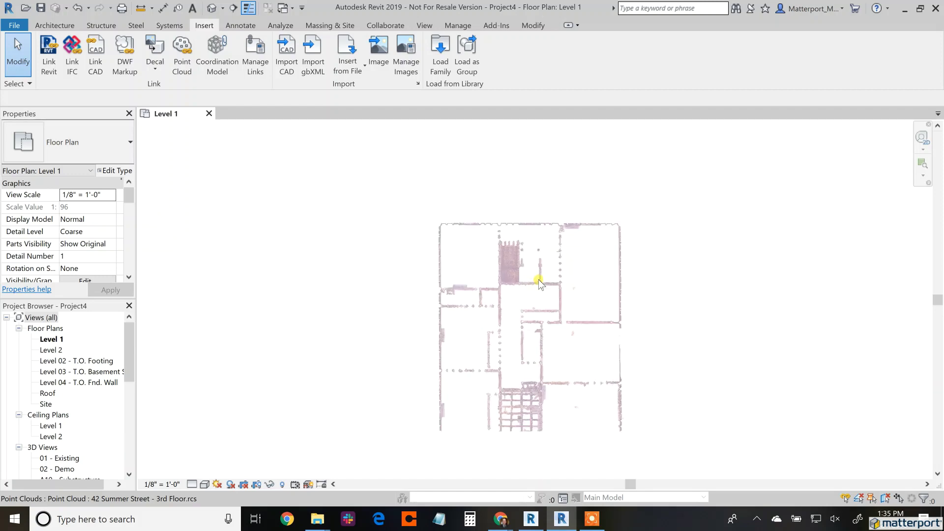
scroll(538, 279, "up", 2)
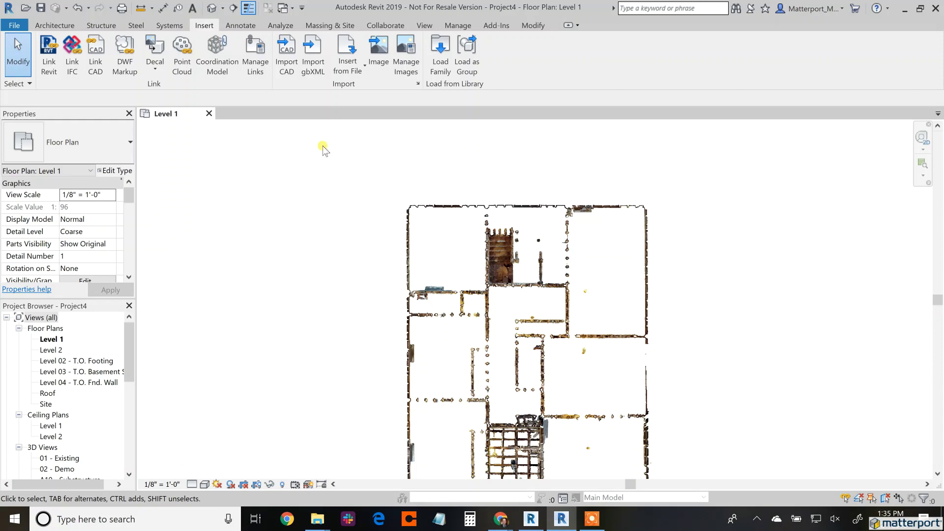
Open the Default 3D View and zoom in on the linked 3rd-floor point cloud.
left_click(425, 26)
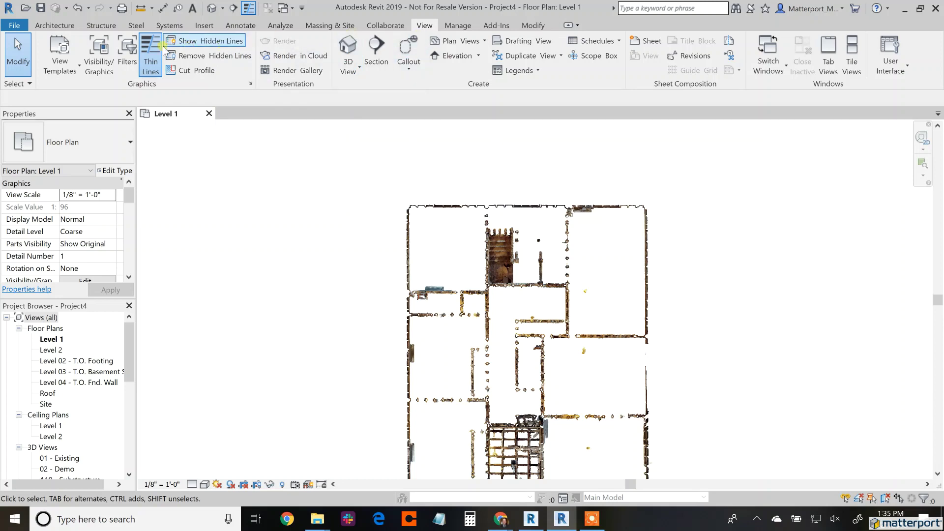
left_click(347, 72)
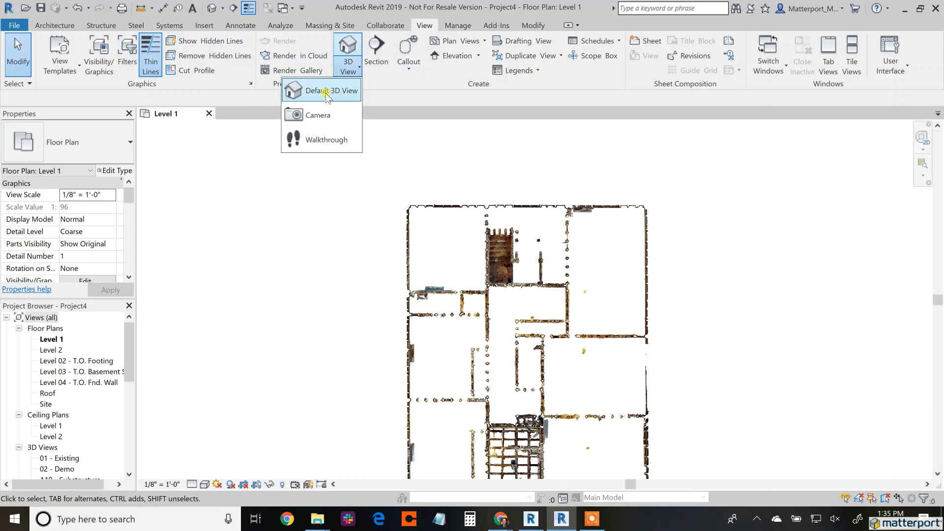
left_click(318, 90)
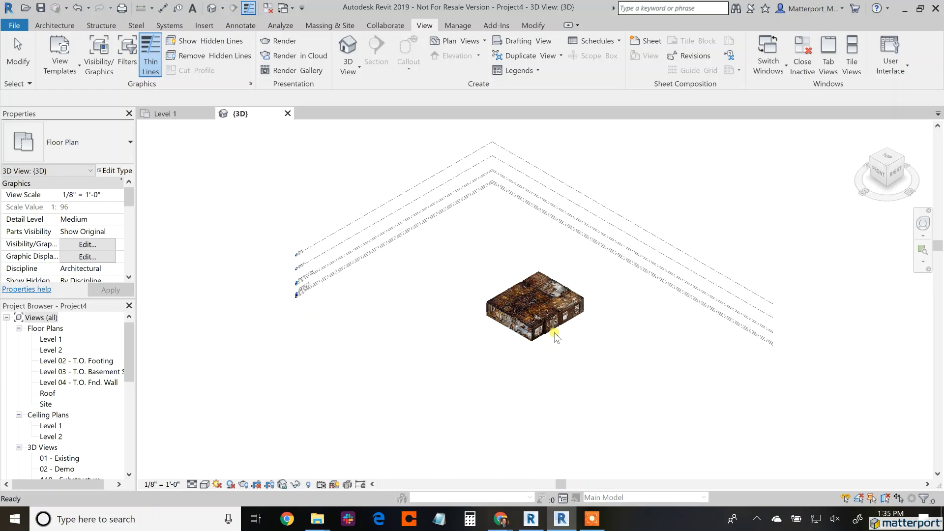
scroll(540, 304, "up", 2)
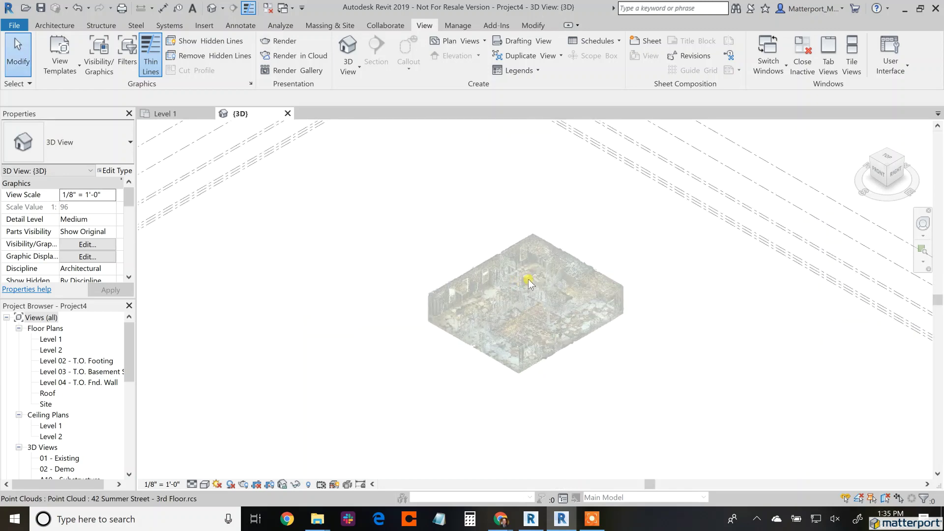
scroll(529, 283, "up", 4)
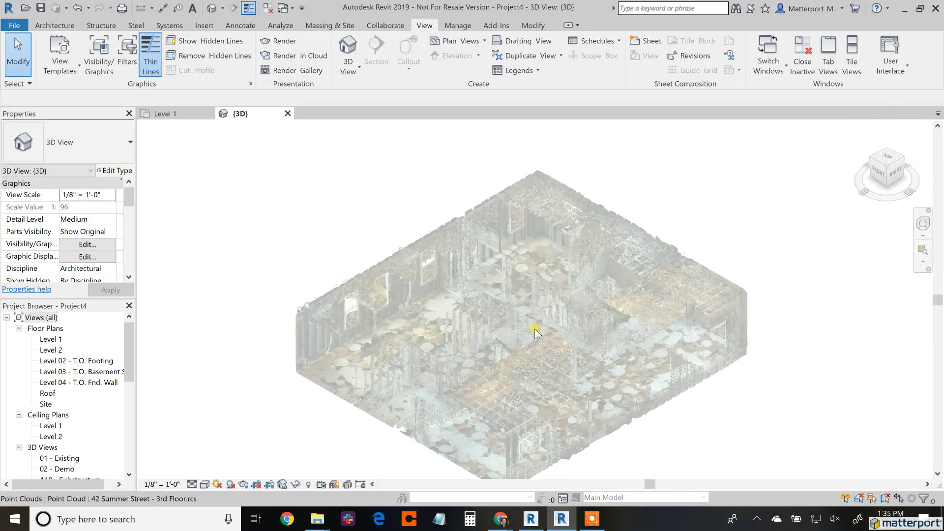